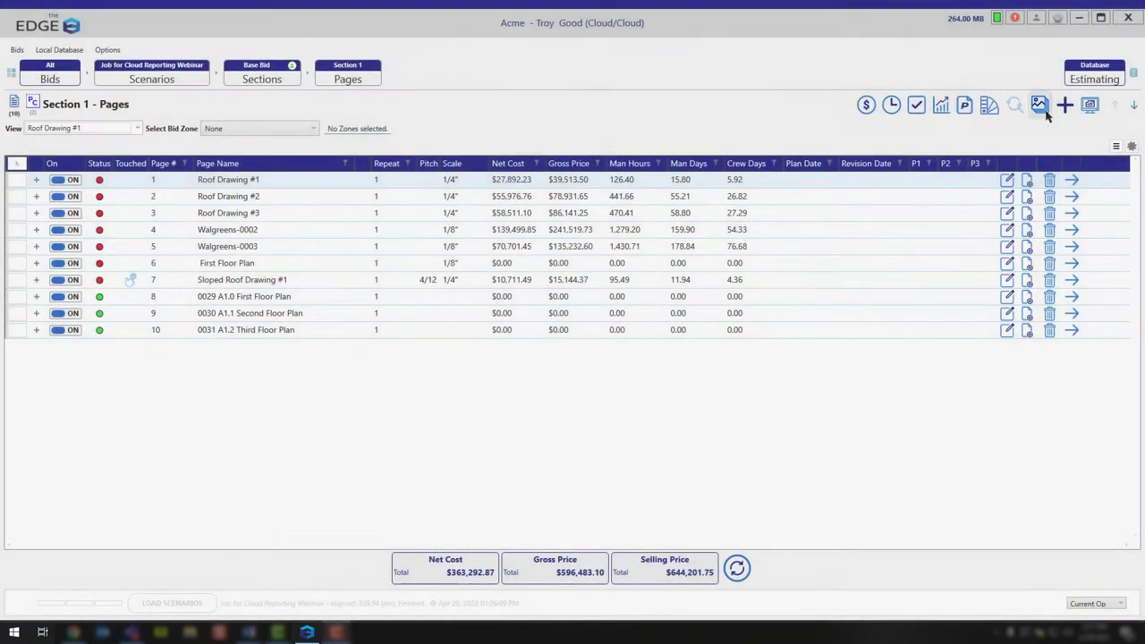
Open the Bid Image Manager for the Job for Cloud Reporting Webinar bid from the Section 1 Pages toolbar
left_click(1040, 106)
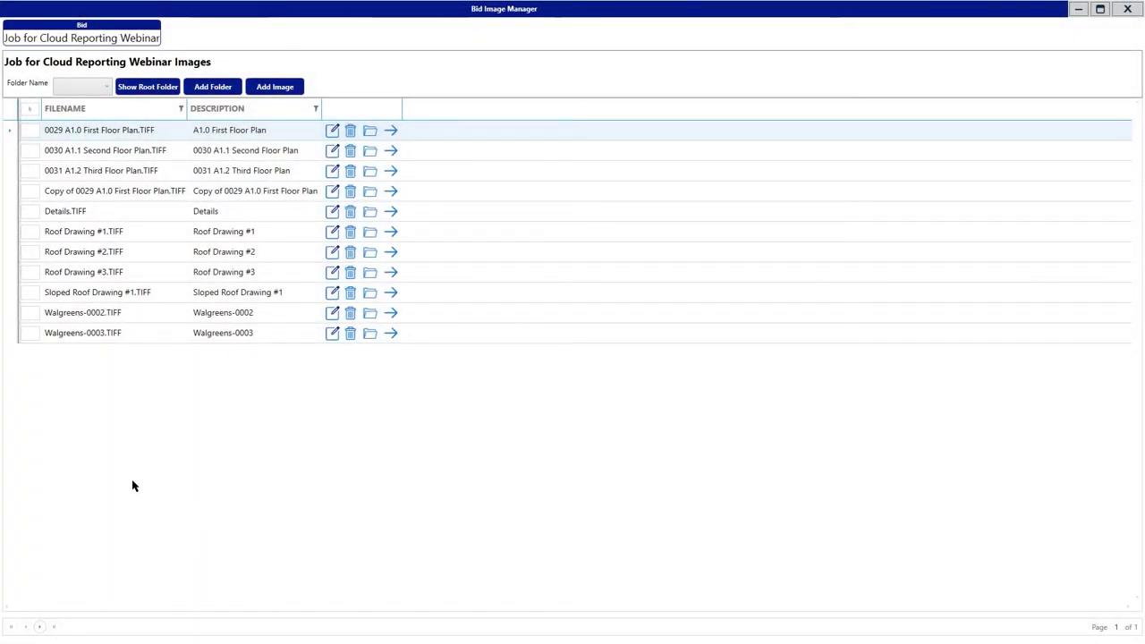
left_click(211, 87)
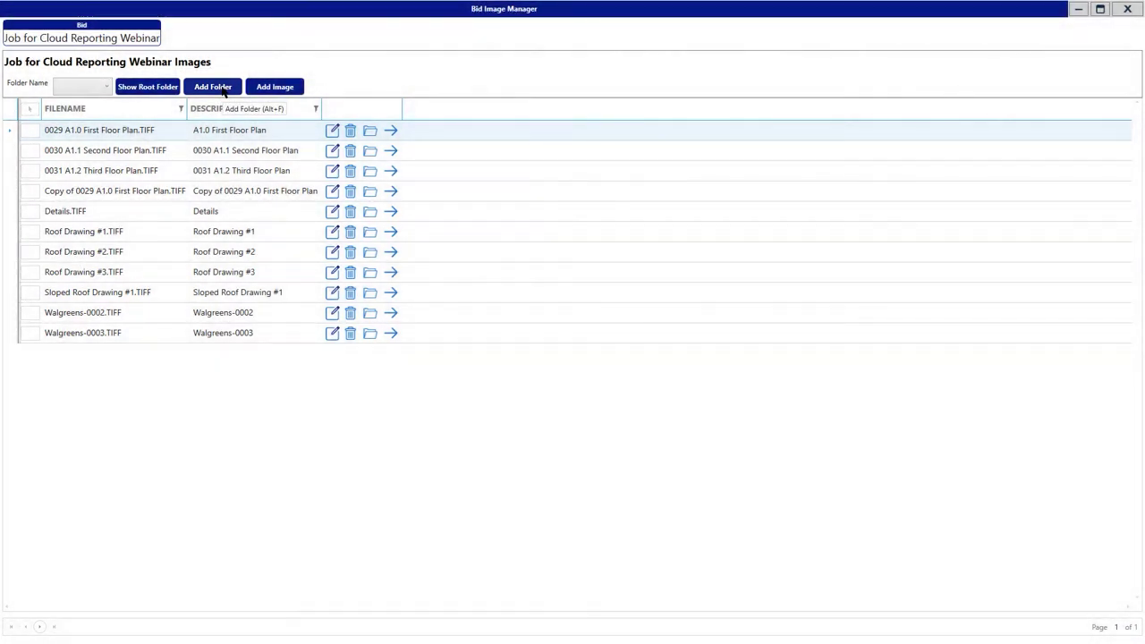
left_click(223, 89)
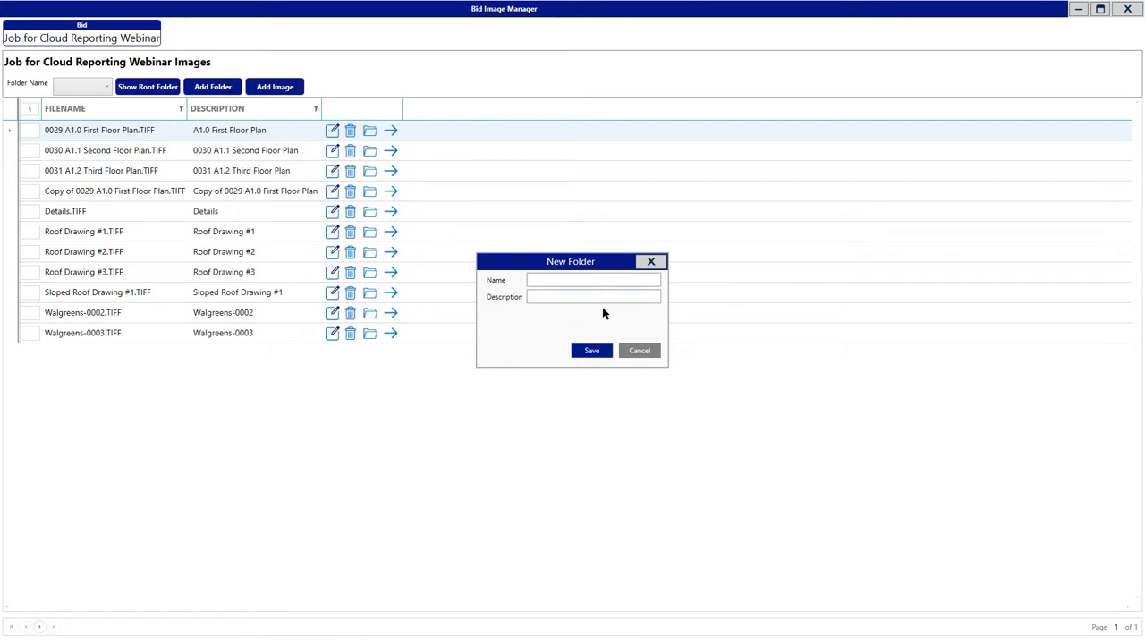
left_click(656, 262)
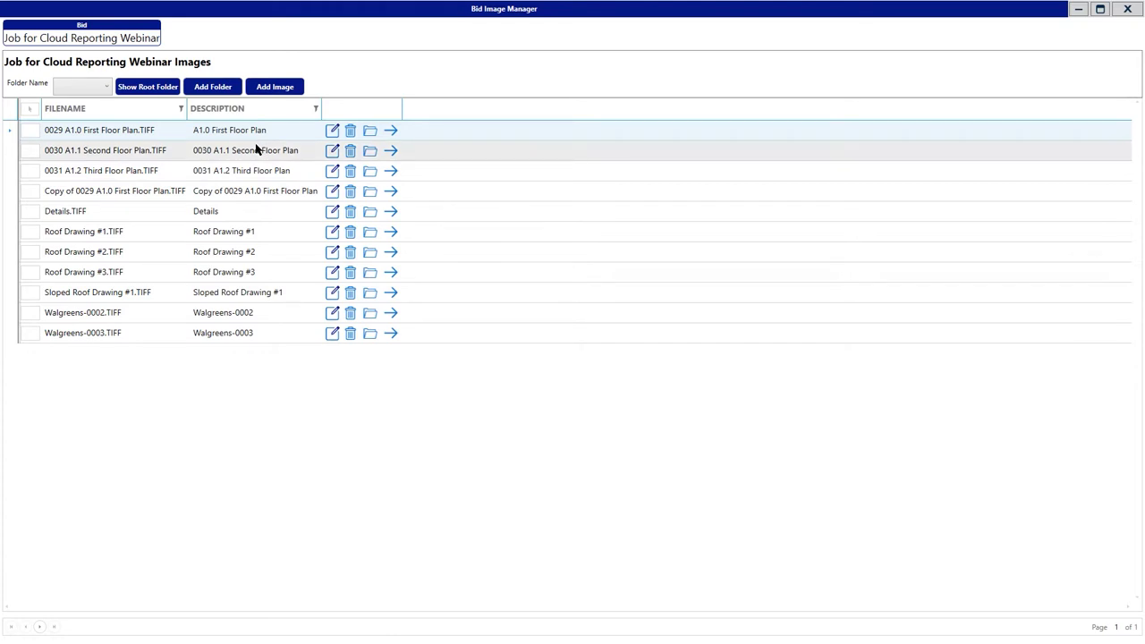
Select the A1.0, A1.1 and A1.2 floor plan images and bring up their '3 images selected' menu
left_click(29, 130)
left_click(29, 150)
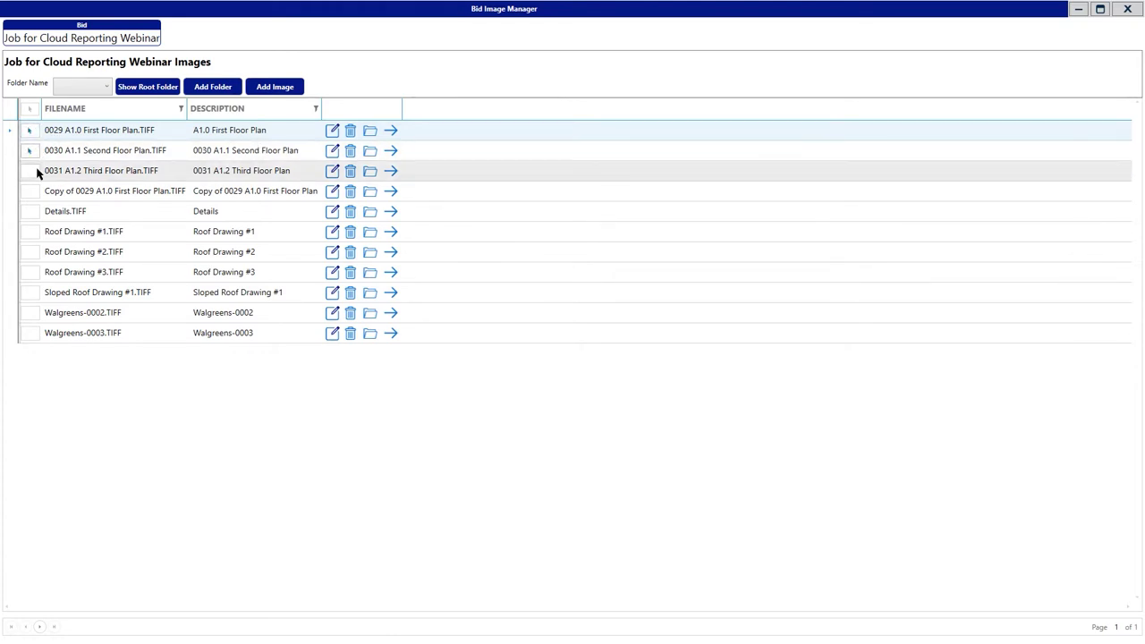
left_click(36, 171)
right_click(139, 154)
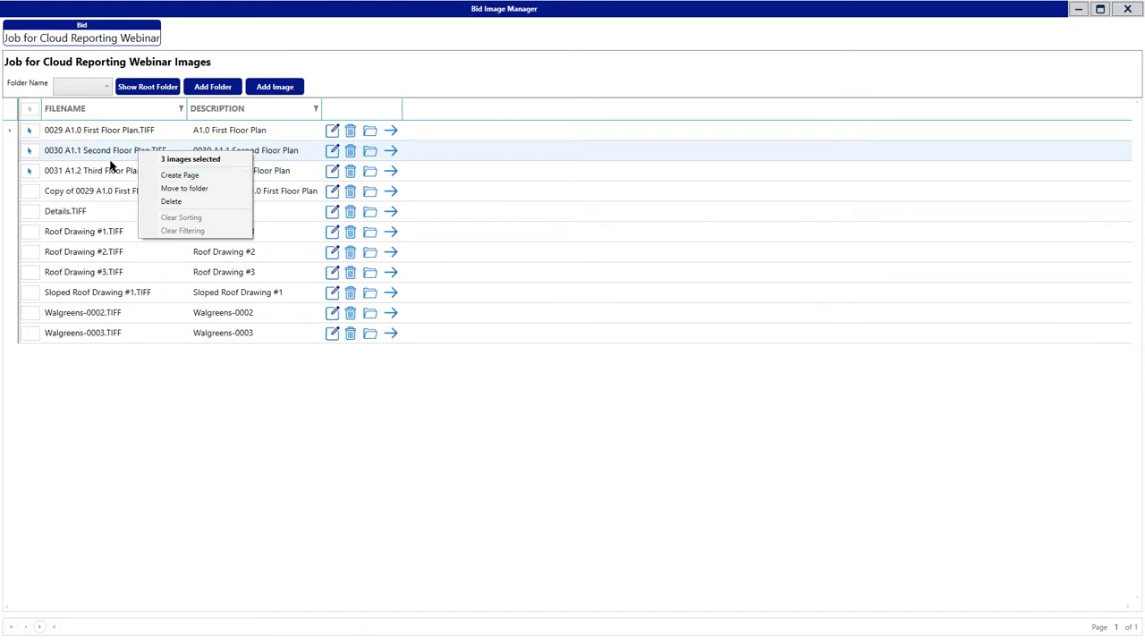
left_click(179, 175)
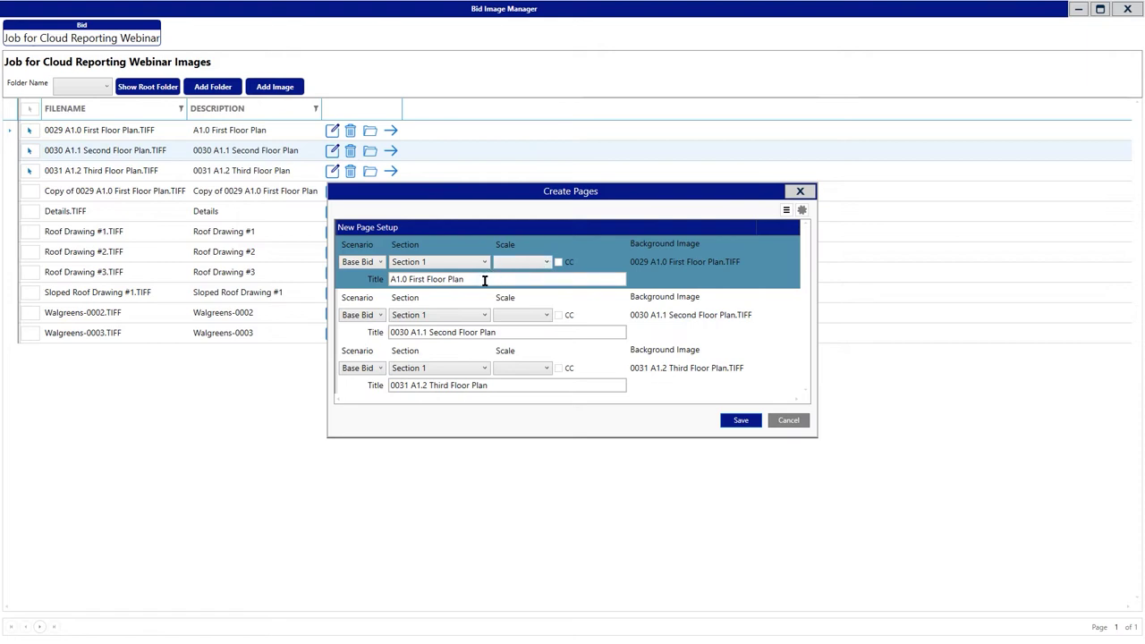
left_click(388, 305)
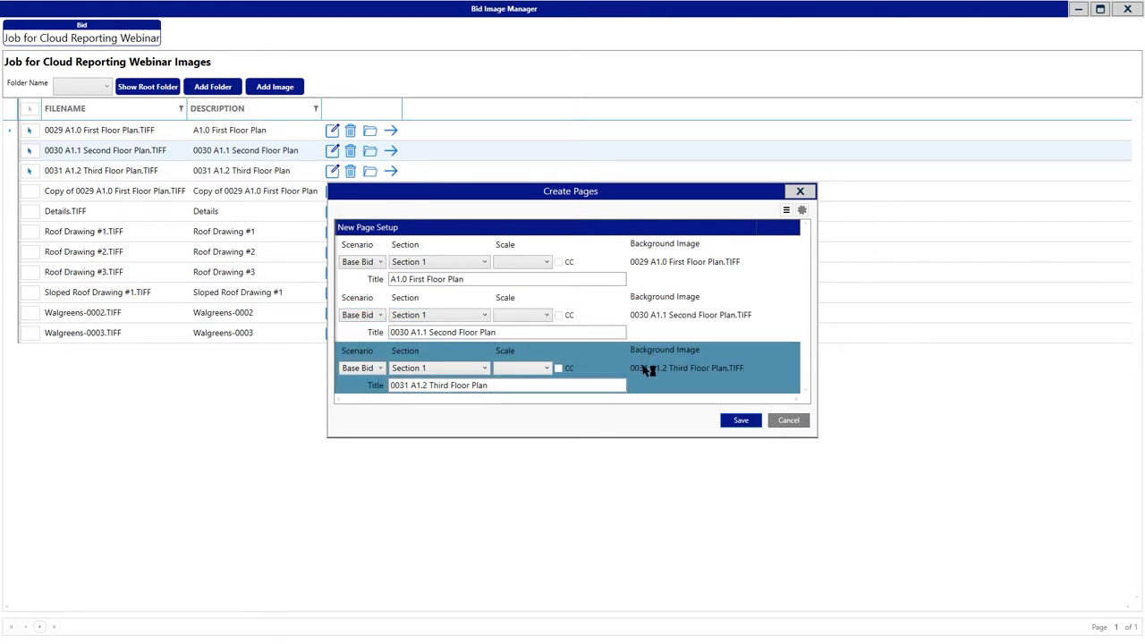
left_click(800, 190)
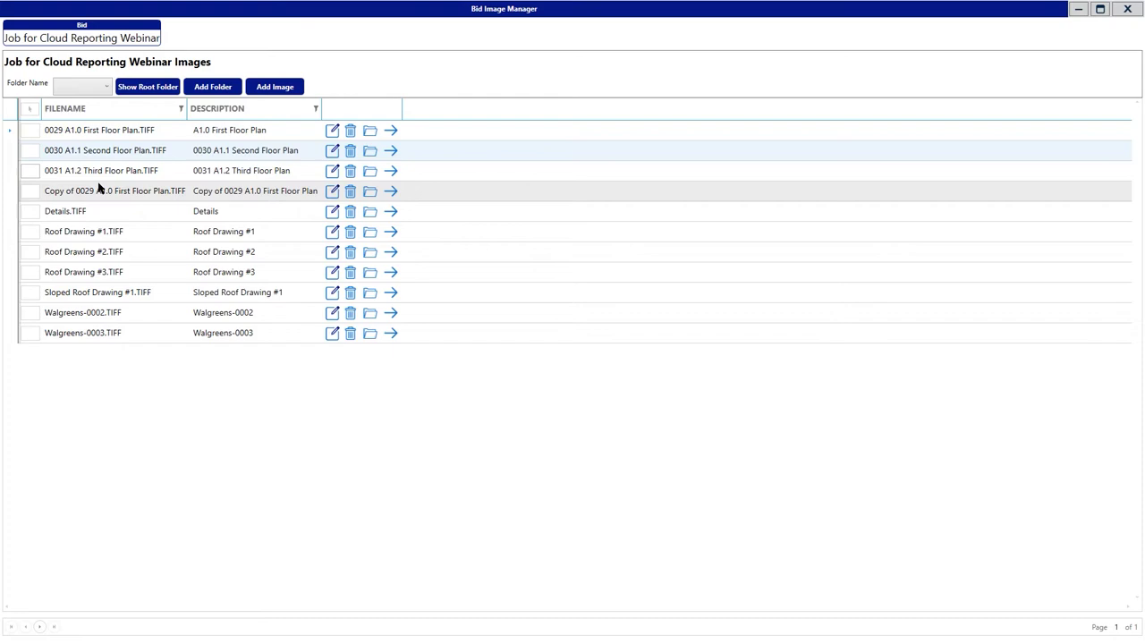
View A1.0 First Floor Plan, step forward through A1.1 to A1.2, then back to A1.0
left_click(111, 133)
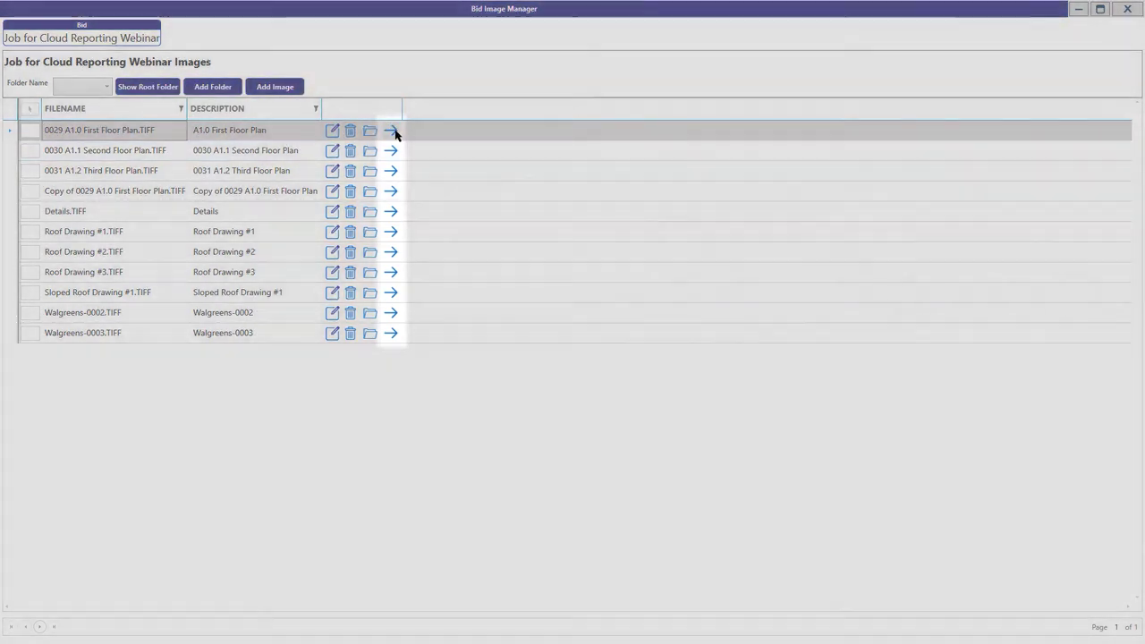
left_click(391, 131)
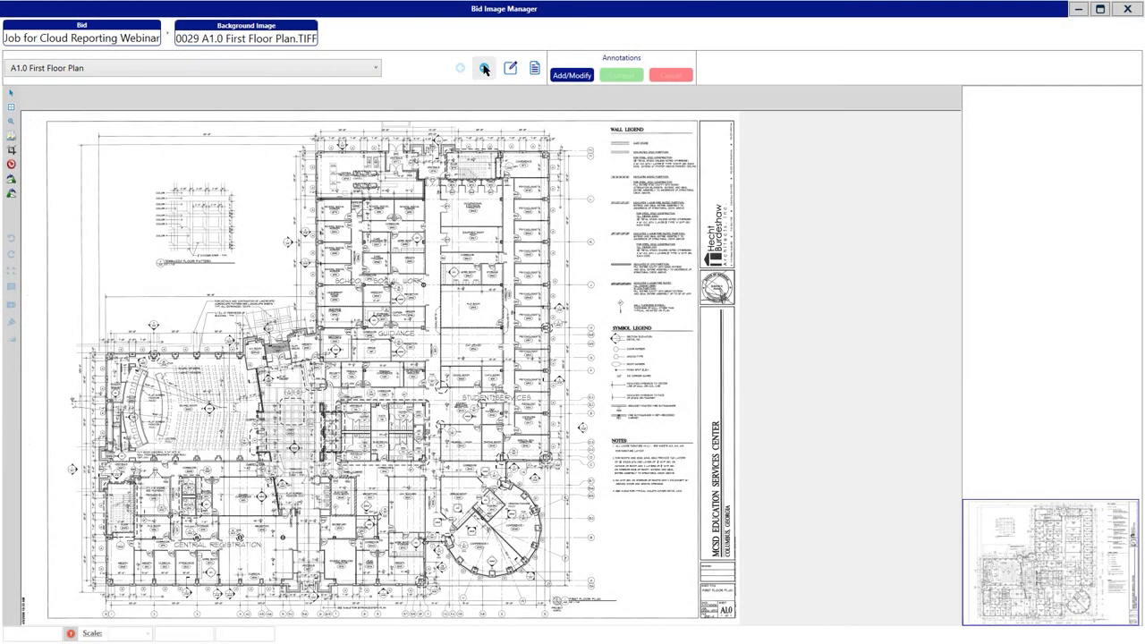
left_click(485, 69)
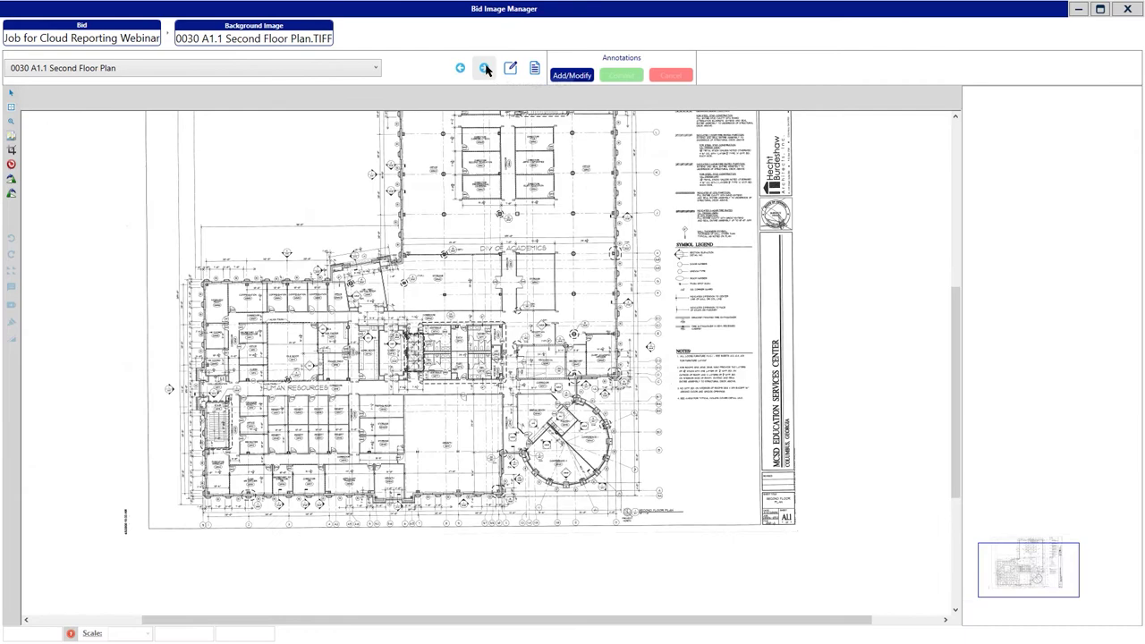
left_click(485, 69)
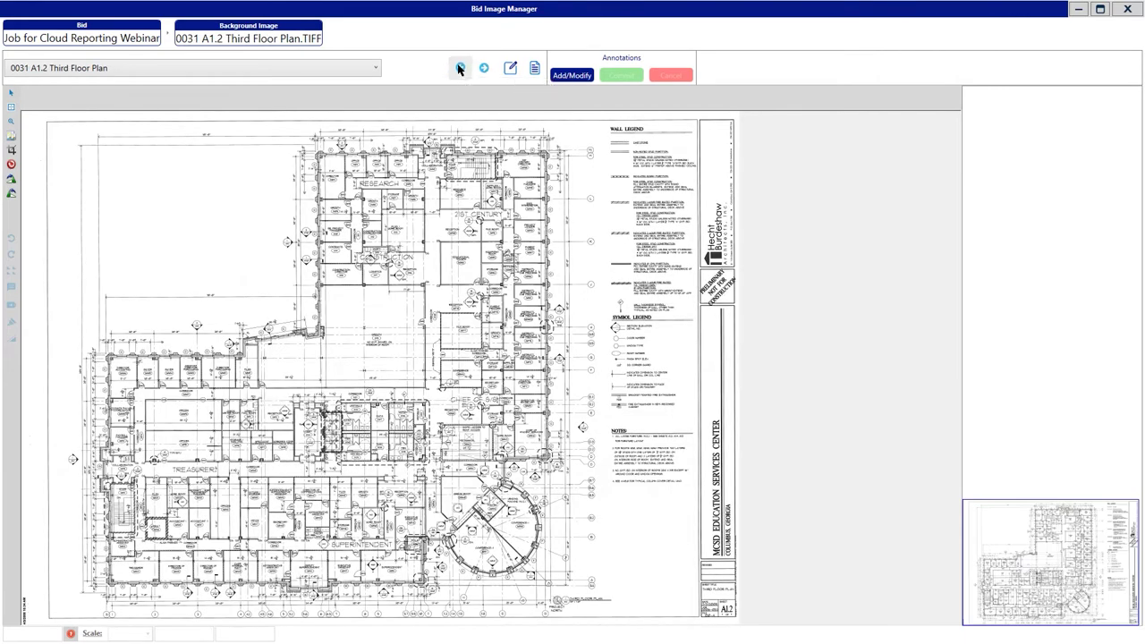
left_click(459, 69)
left_click(459, 69)
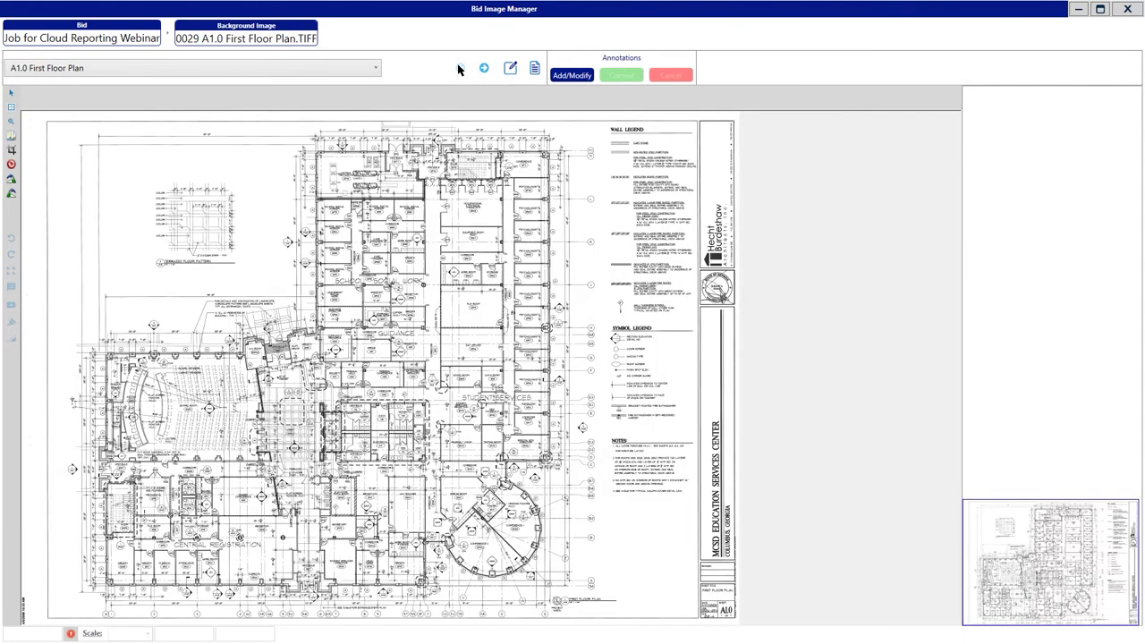
left_click(511, 69)
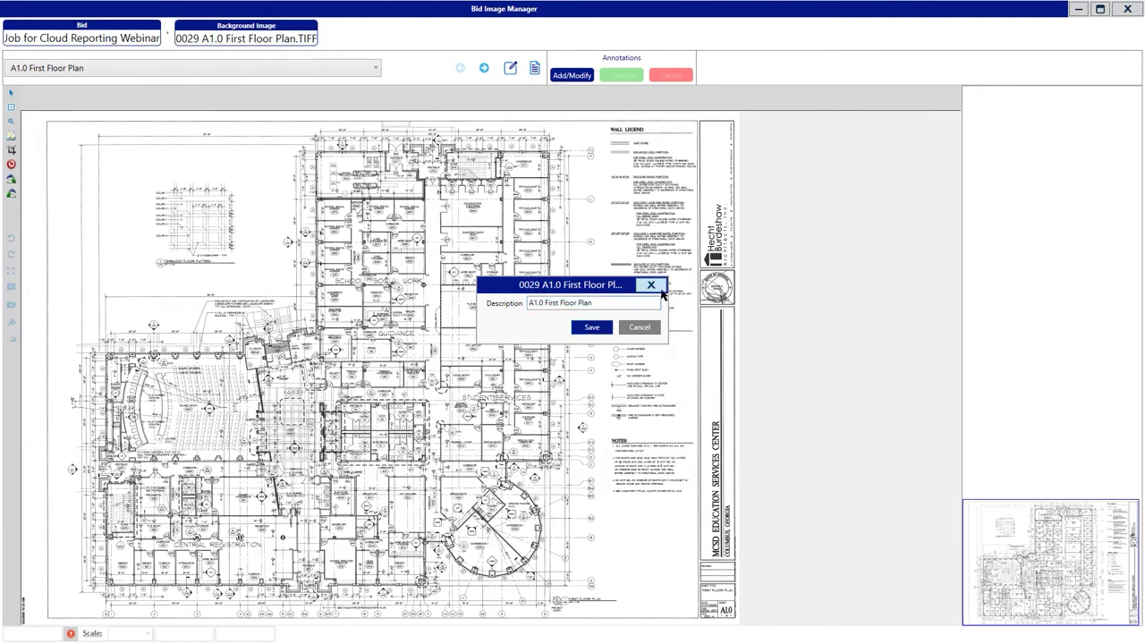
left_click(656, 288)
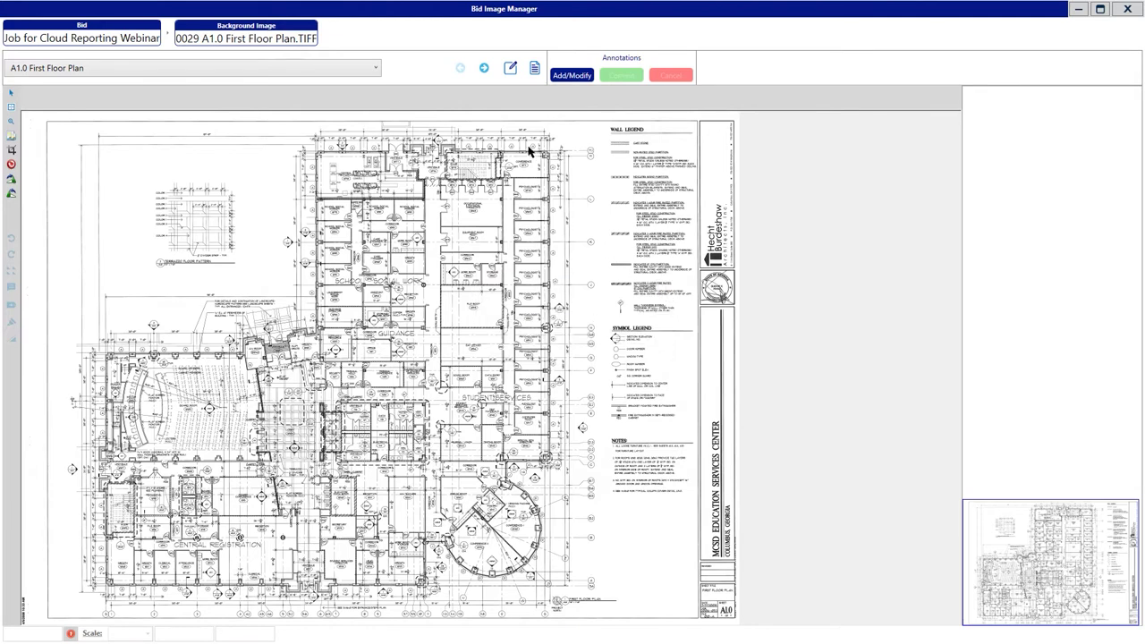
left_click(535, 69)
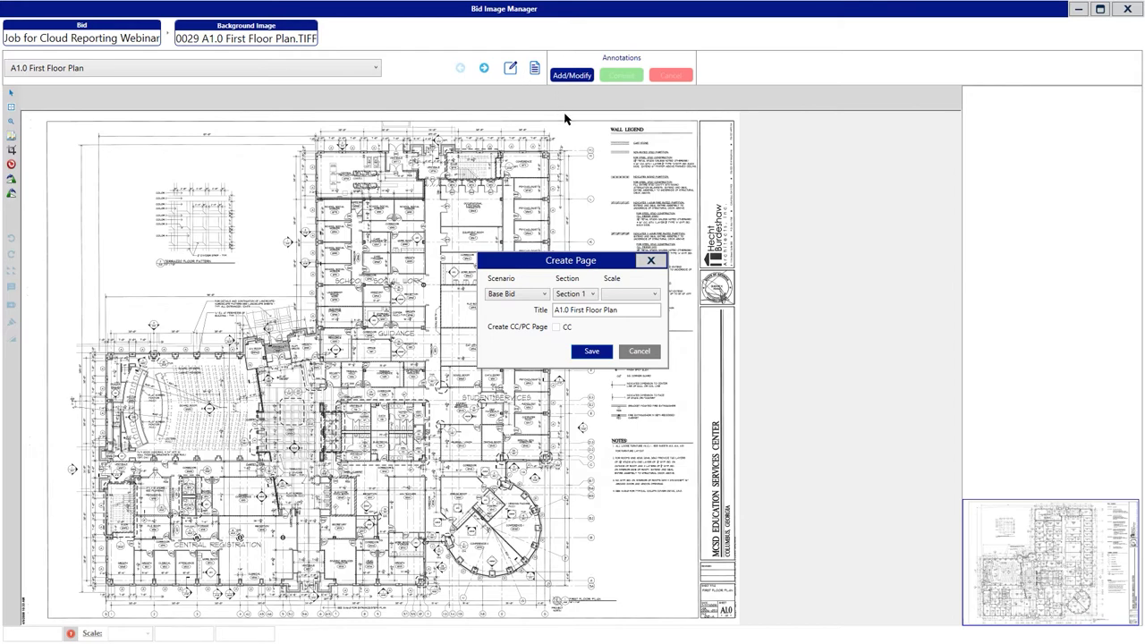
left_click(650, 260)
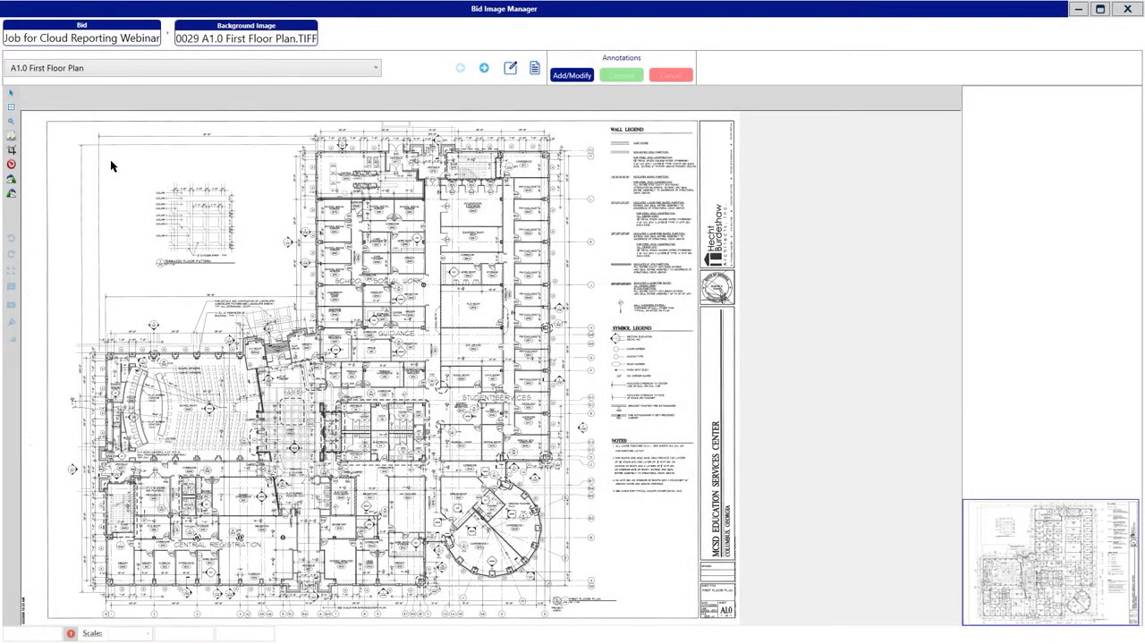
Zoom the first floor plan out to show the whole sheet
left_click(287, 300)
scroll(287, 300, "up", 4)
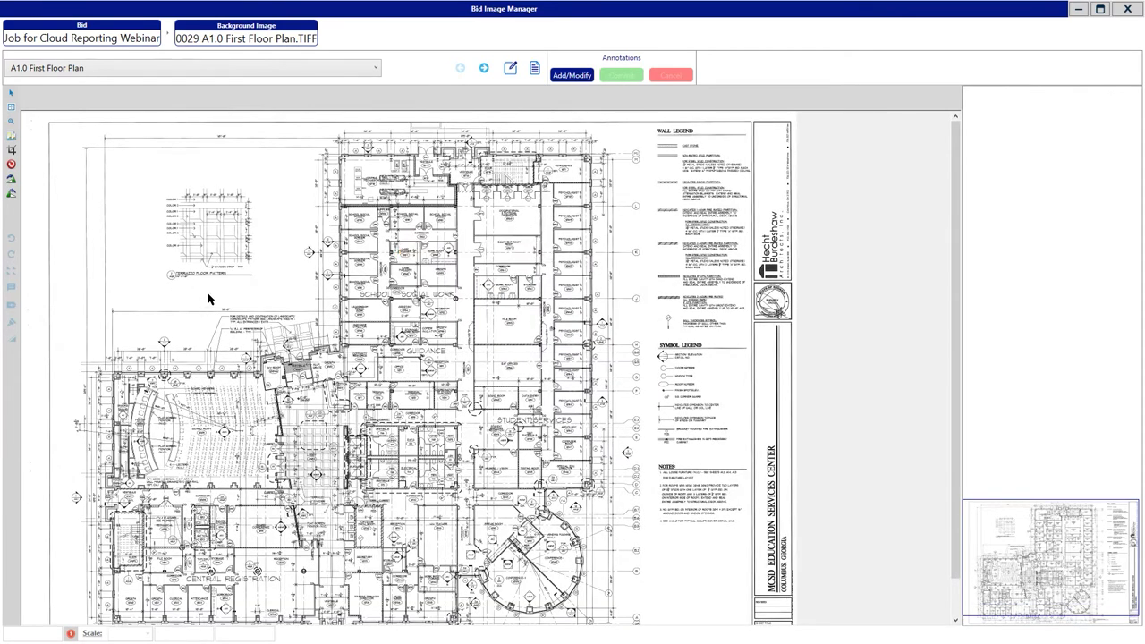
scroll(207, 296, "down", 1)
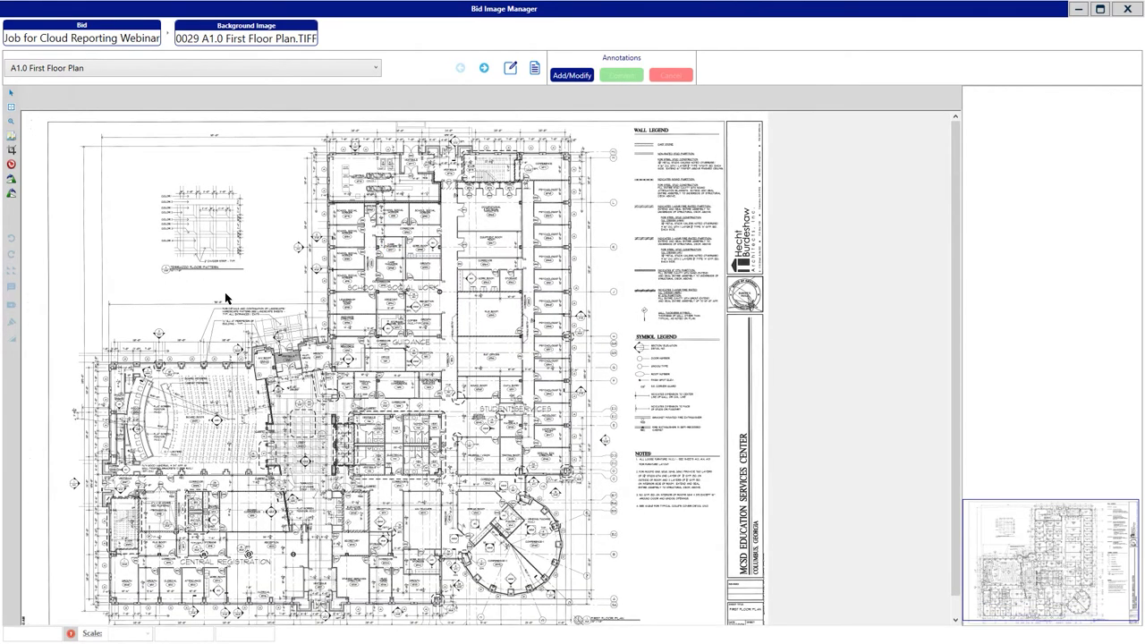
Zoom into the upper-left area with the terrazzo pattern and School Social Work rooms
left_click(12, 123)
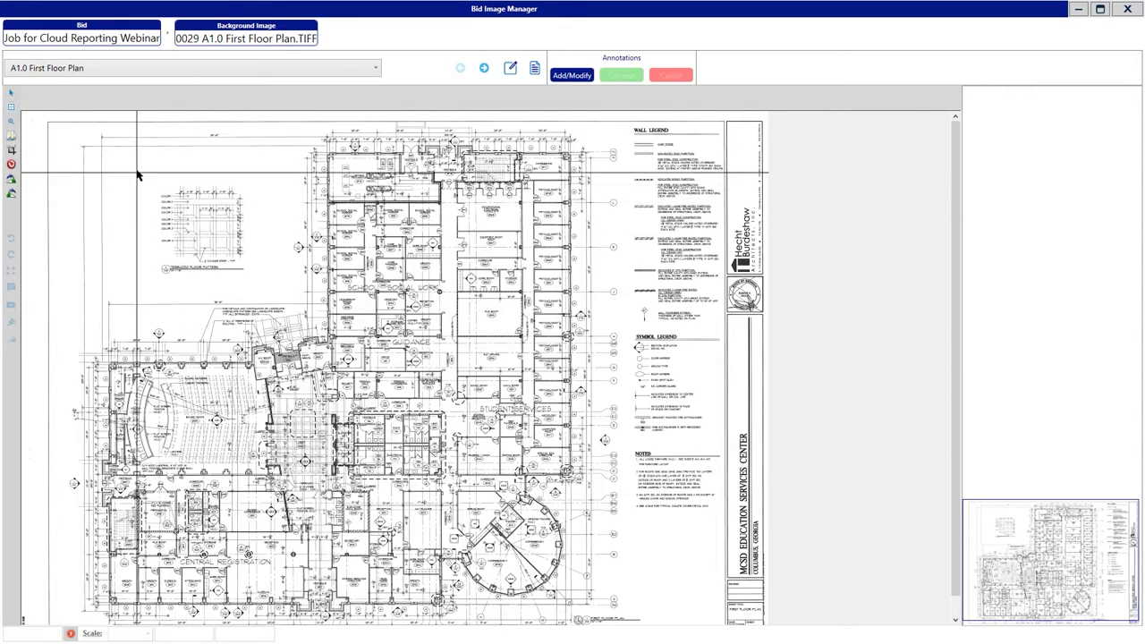
left_click_drag(137, 173, 271, 301)
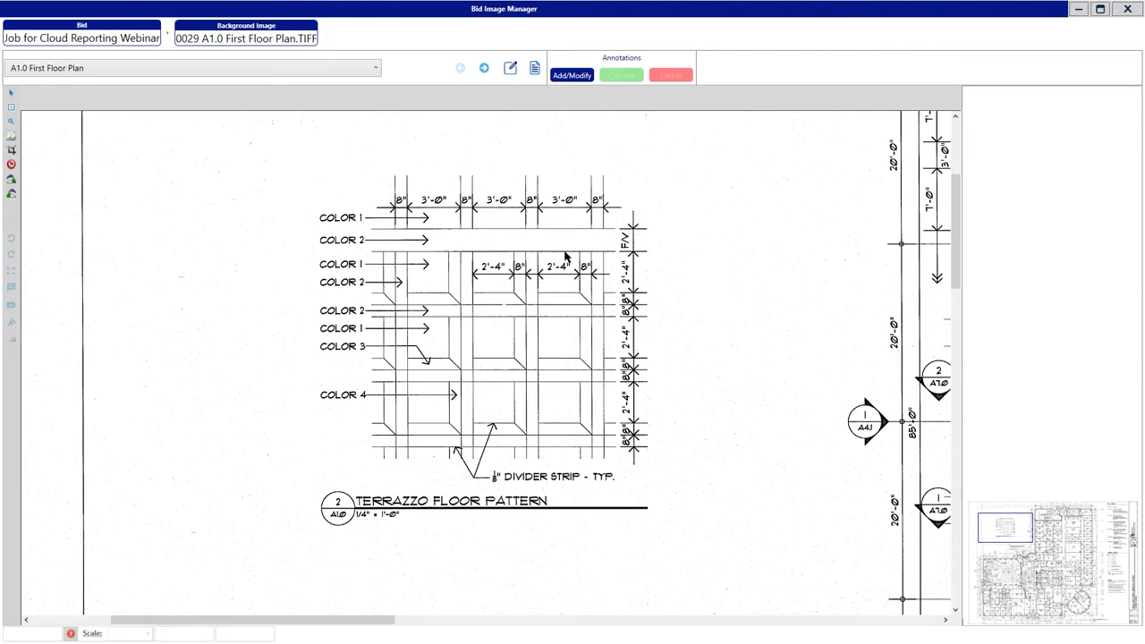
scroll(174, 192, "down", 6)
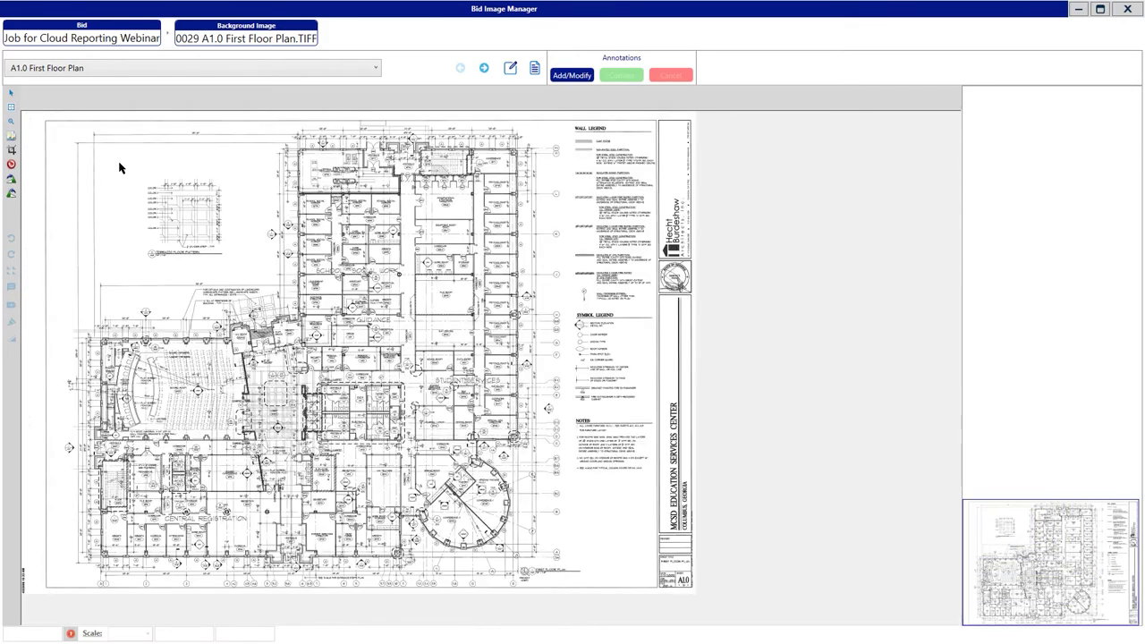
scroll(276, 251, "up", 1)
scroll(133, 187, "down", 3)
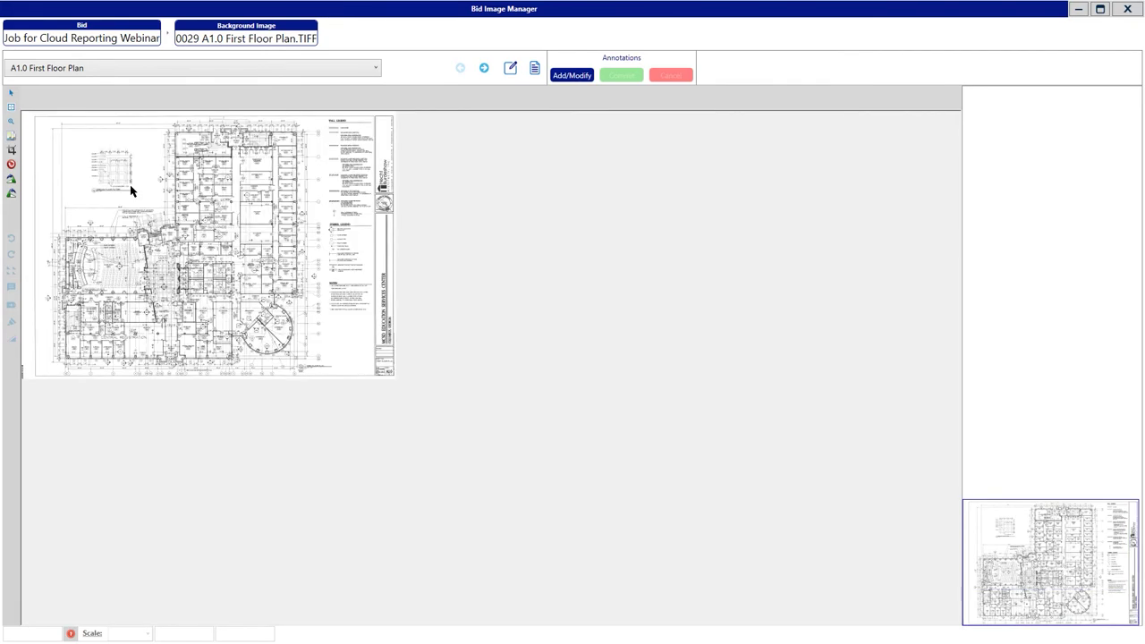
scroll(486, 367, "up", 5)
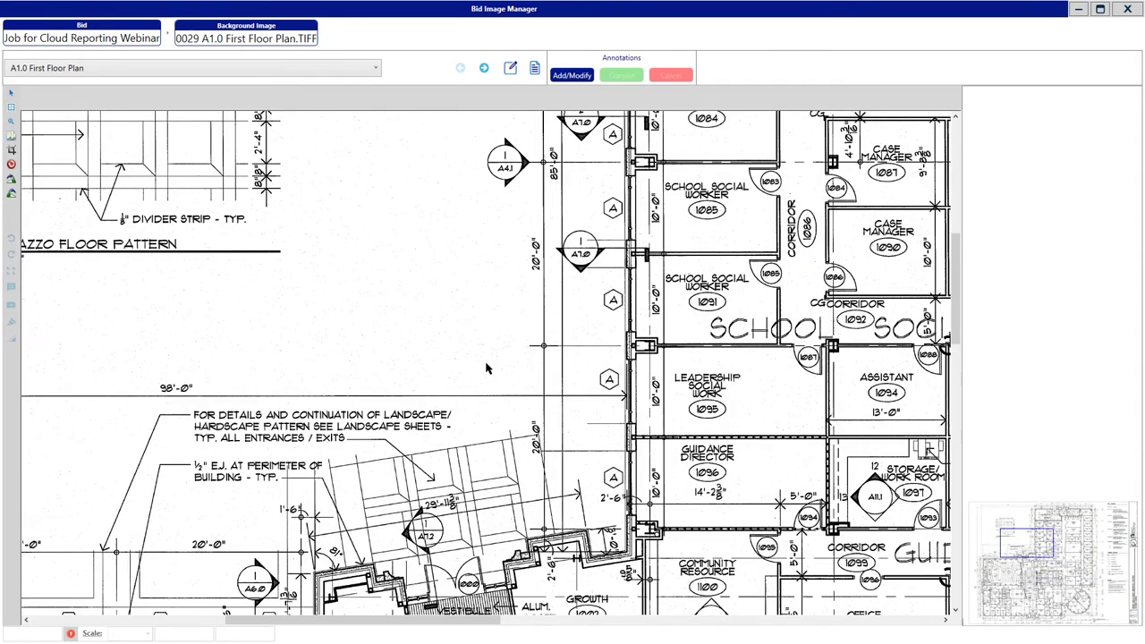
scroll(491, 368, "down", 4)
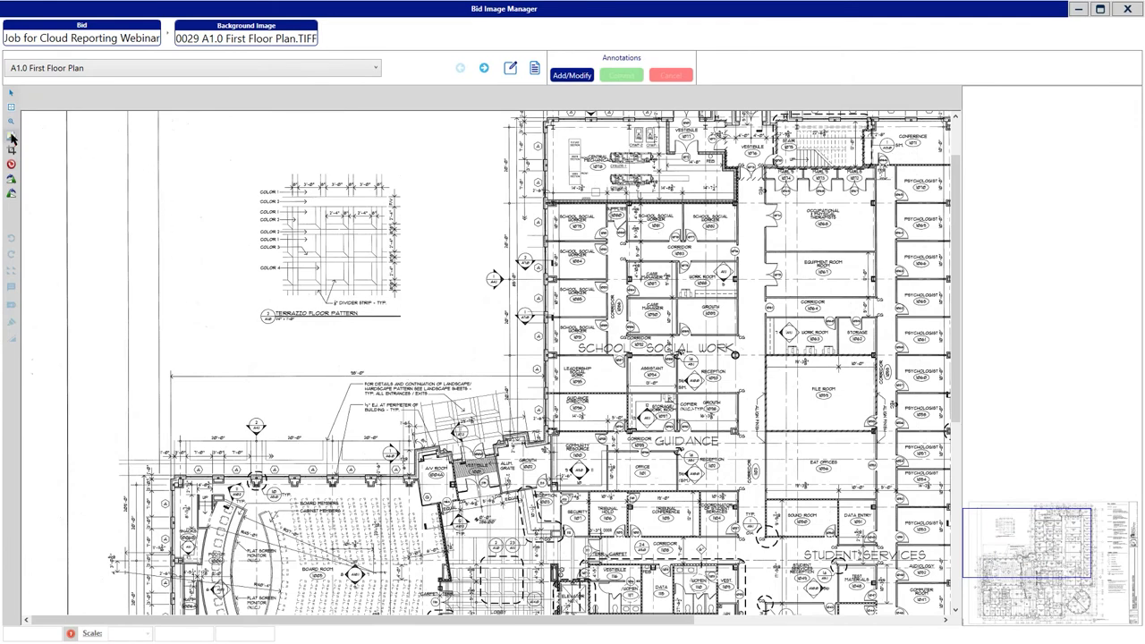
In Image Overlay, choose 0031 A1.2 Third Floor Plan.TIFF as the page to compare
left_click(12, 138)
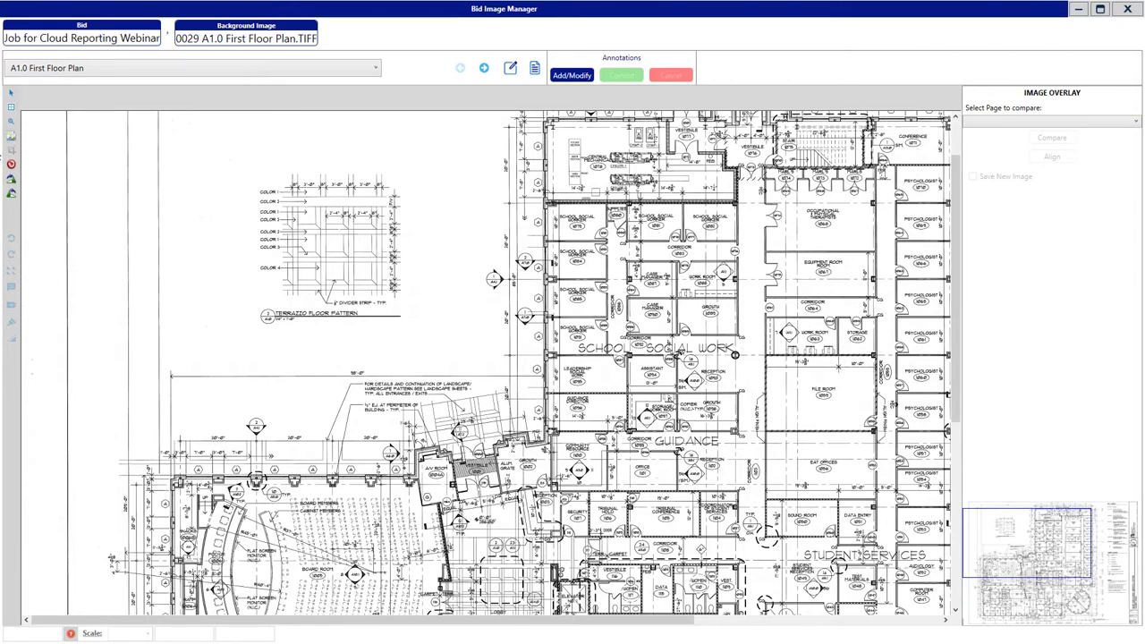
scroll(461, 278, "down", 2)
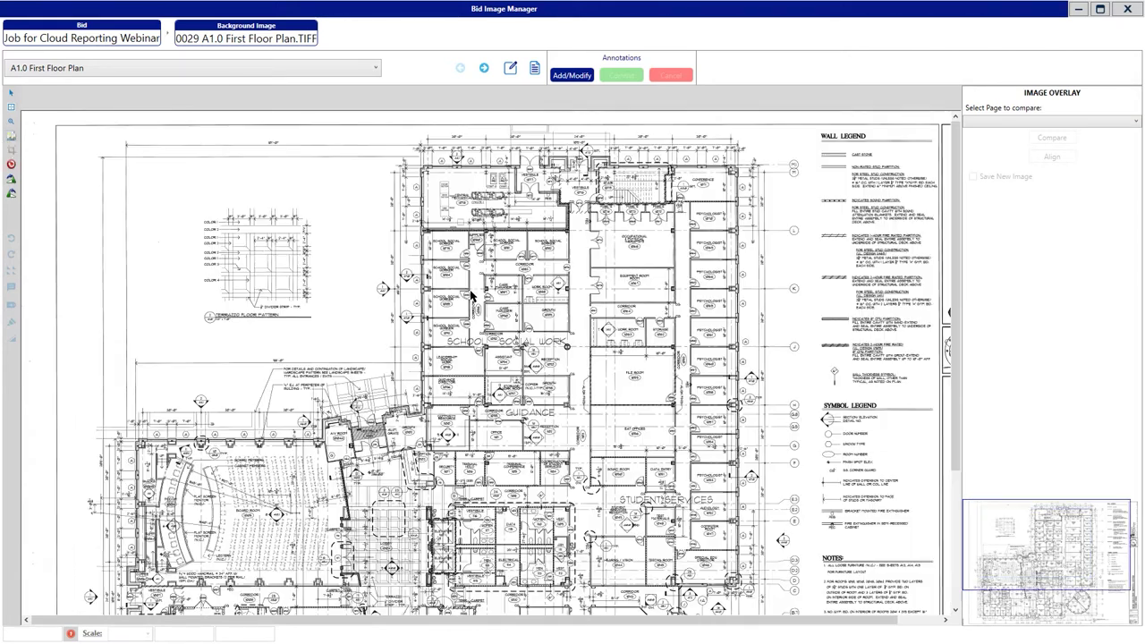
left_click(1021, 123)
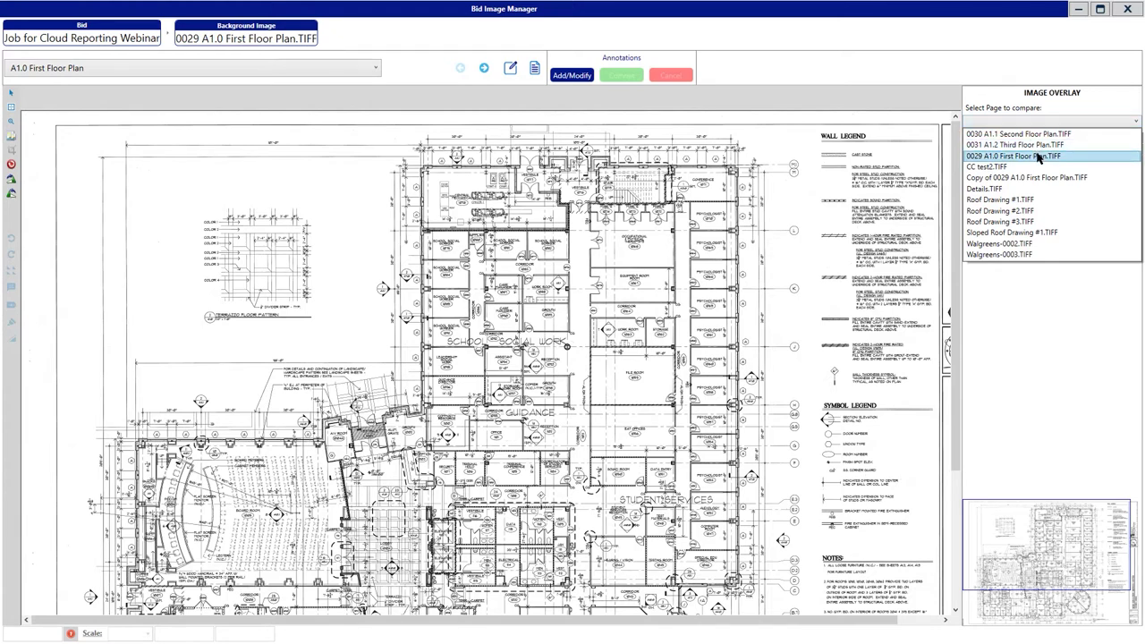
left_click(1046, 147)
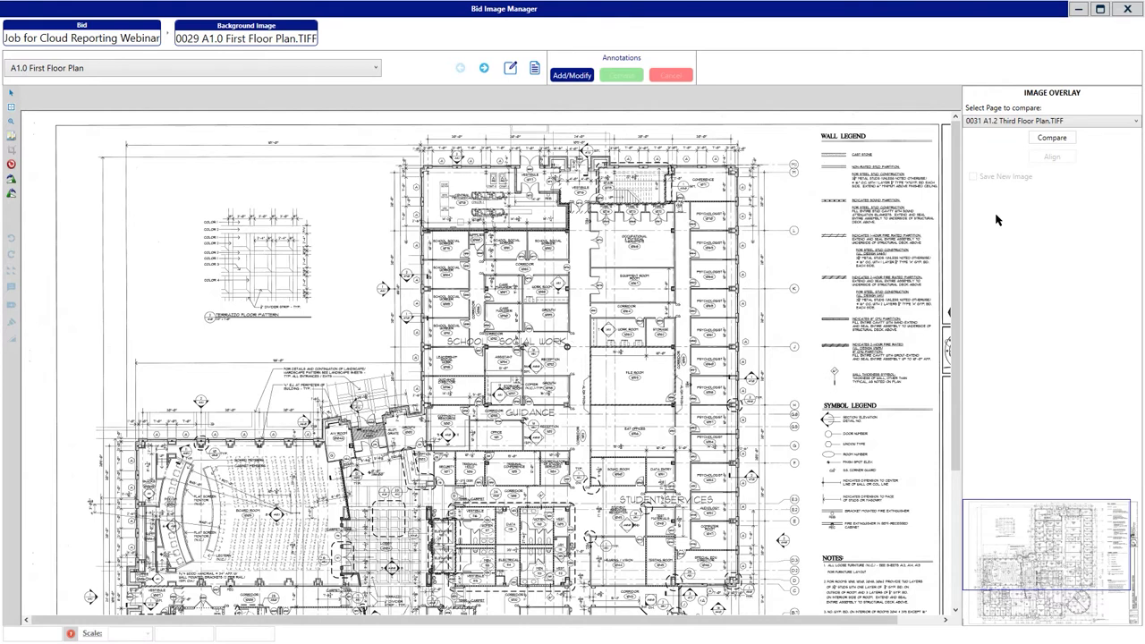
Overlay the A1.2 Third Floor Plan on A1.0 in red and blue to show differences
left_click(1061, 138)
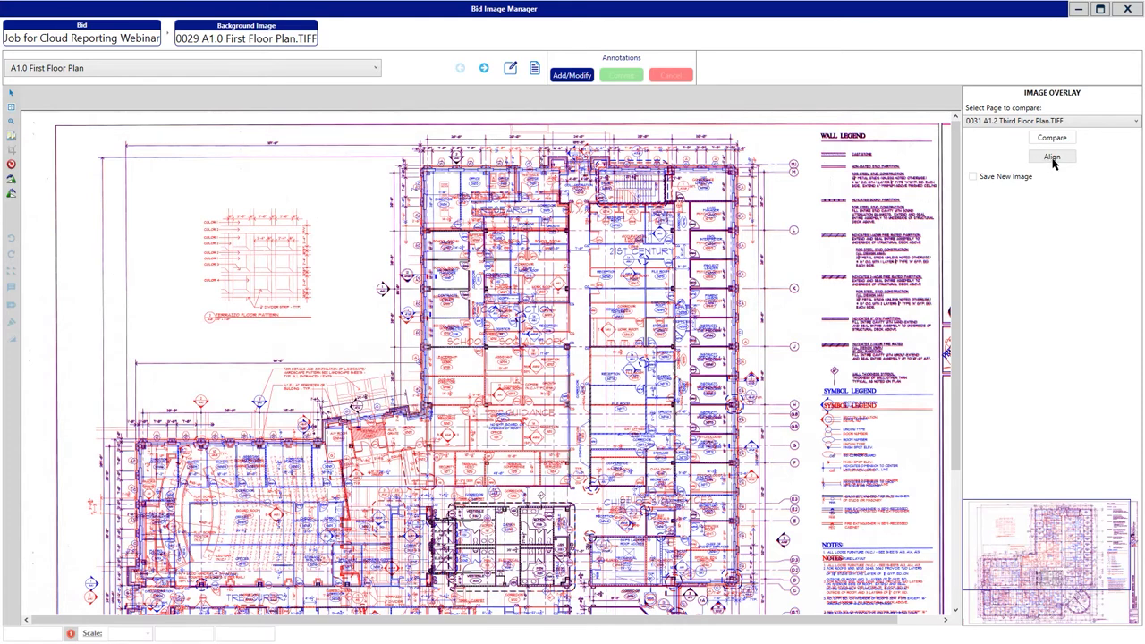
Clear the overlay comparison and return to the plain A1.0 First Floor Plan view
left_click(1053, 158)
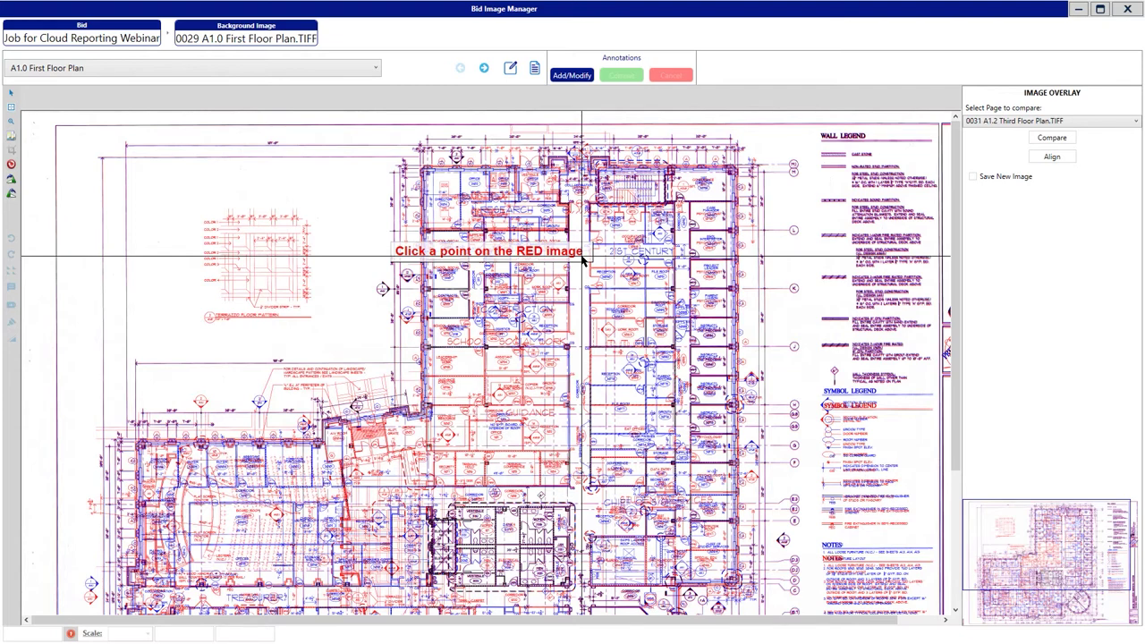
left_click(484, 70)
left_click(460, 72)
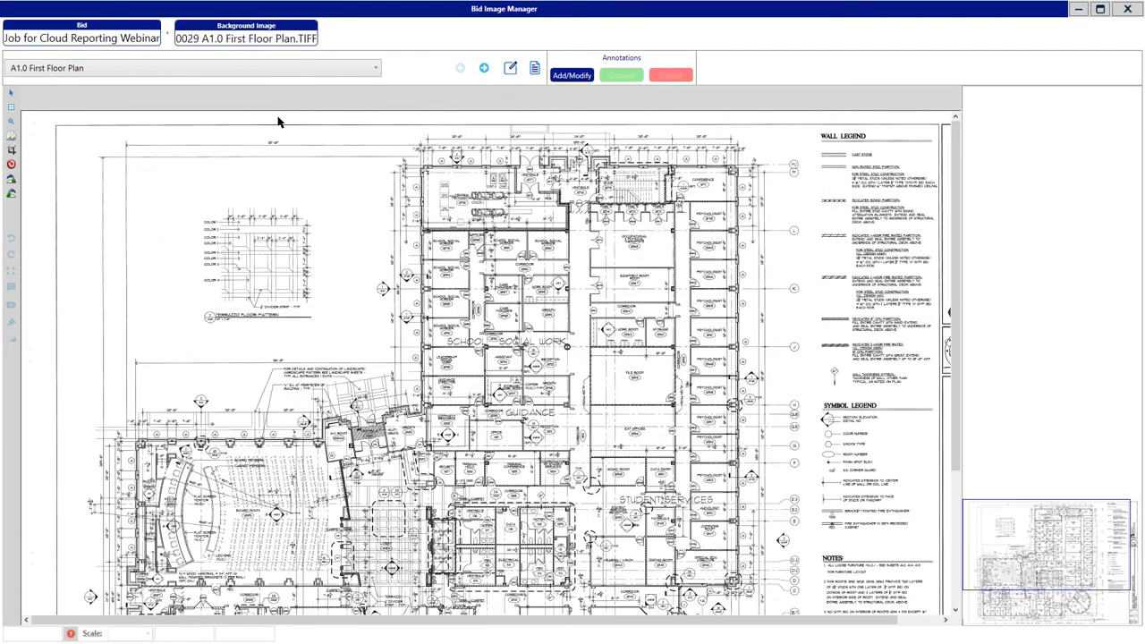
Crop the Wall Legend area of the first floor plan to get a Save Crop Image preview
left_click(12, 152)
left_click(12, 149)
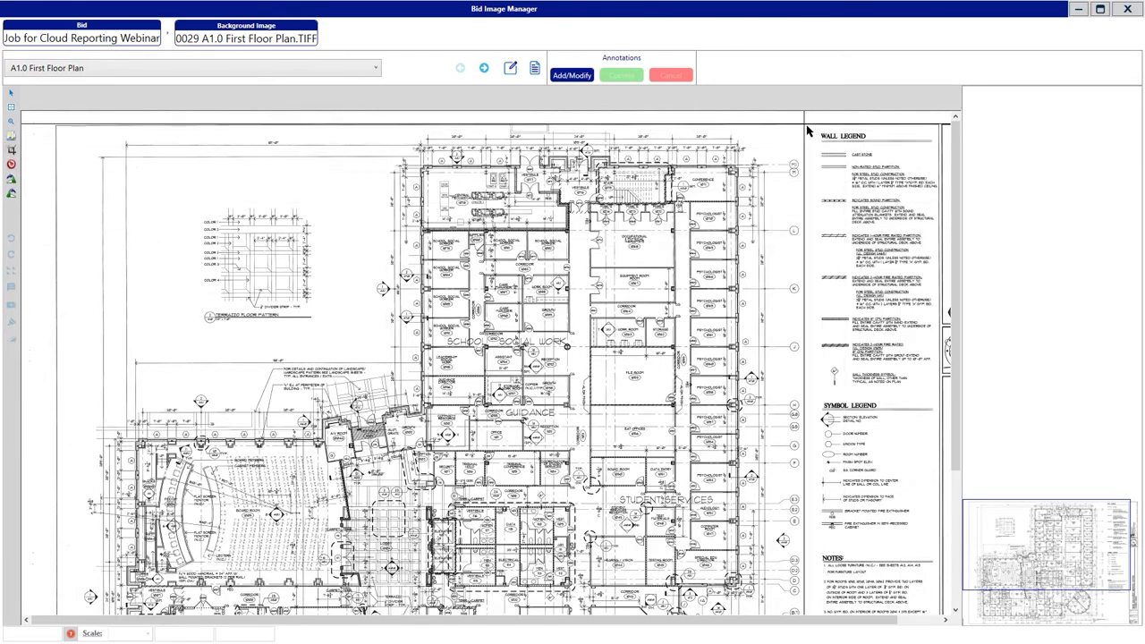
left_click_drag(805, 125, 937, 547)
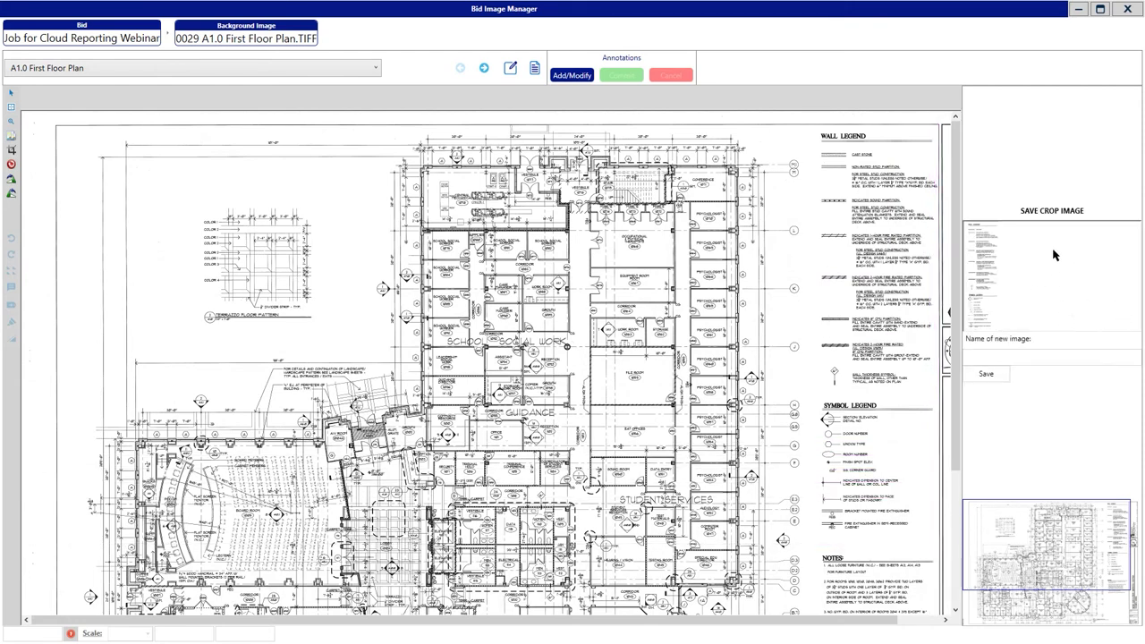
left_click(1041, 358)
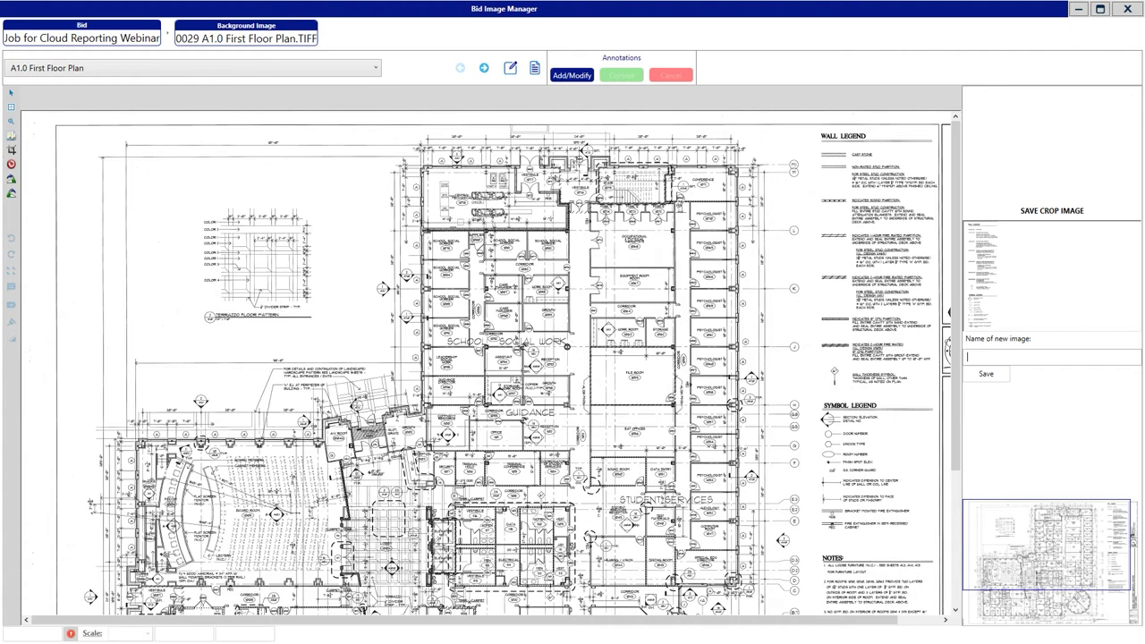
Start the Deskew tool so it prompts for a 2-point horizontal reference line
left_click(10, 177)
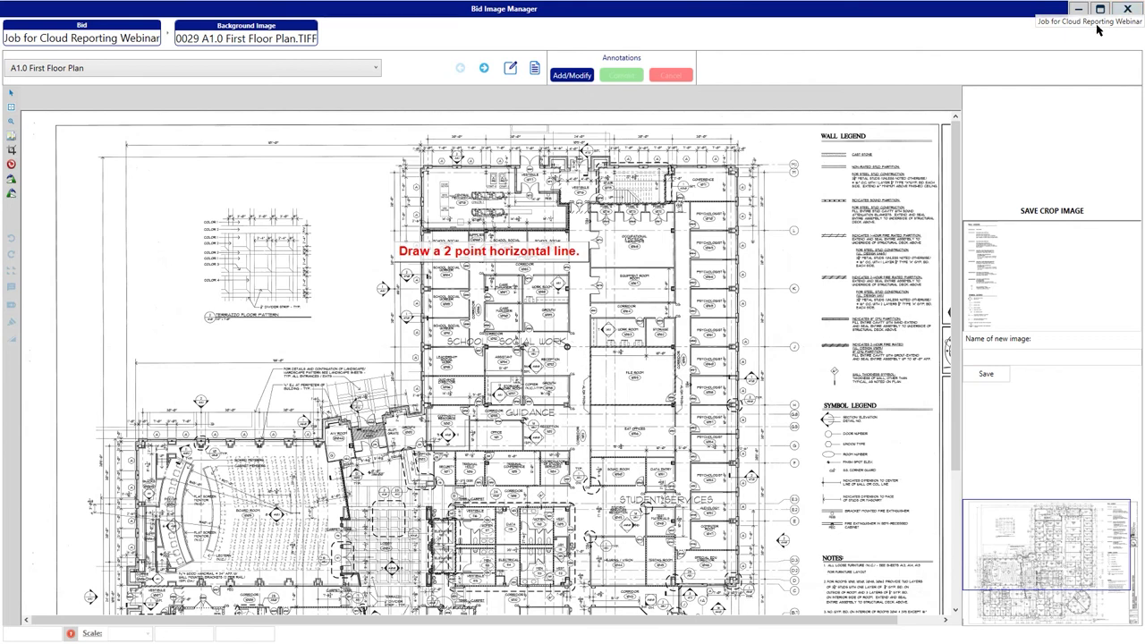
Close the Bid Image Manager, reopen it, restore its window, and close it again
left_click(77, 37)
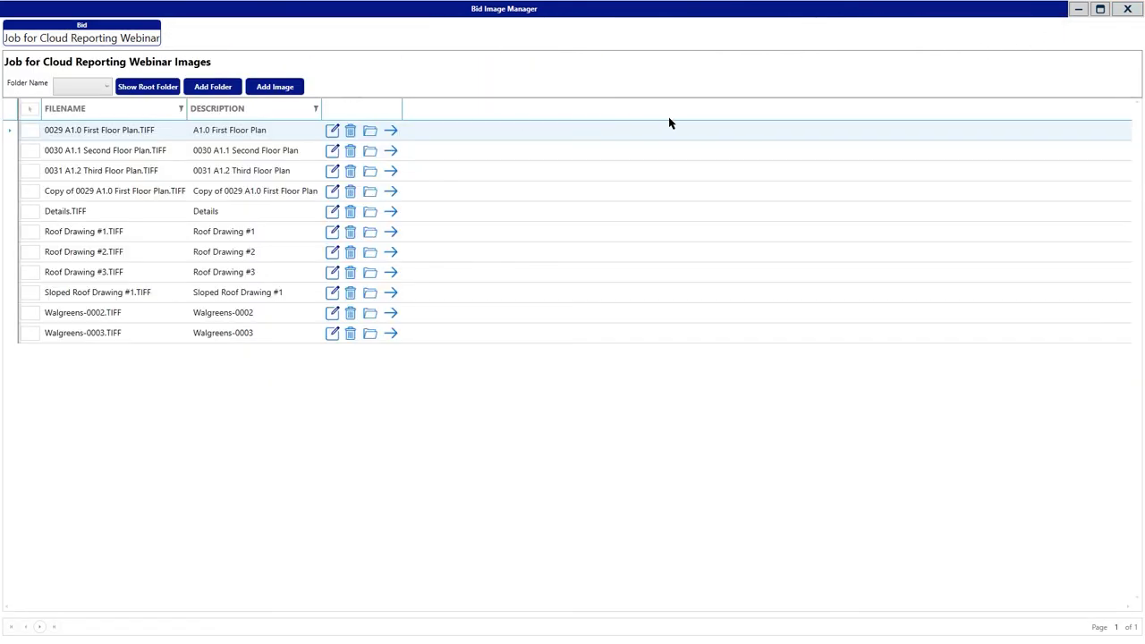
left_click(1127, 11)
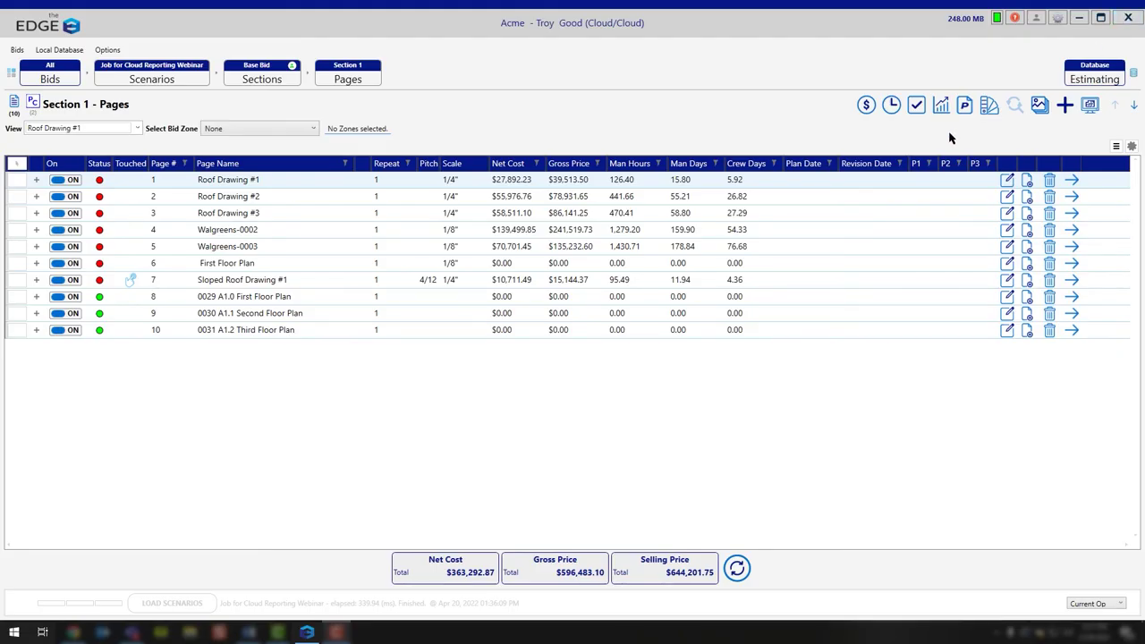
left_click(1038, 105)
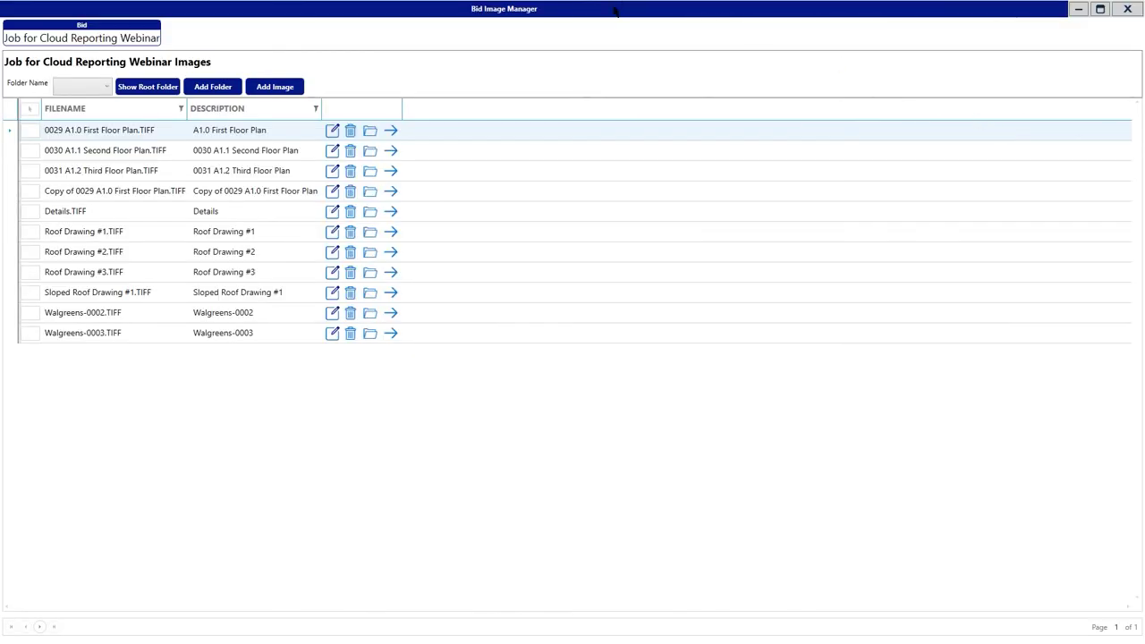
left_click_drag(609, 10, 527, 78)
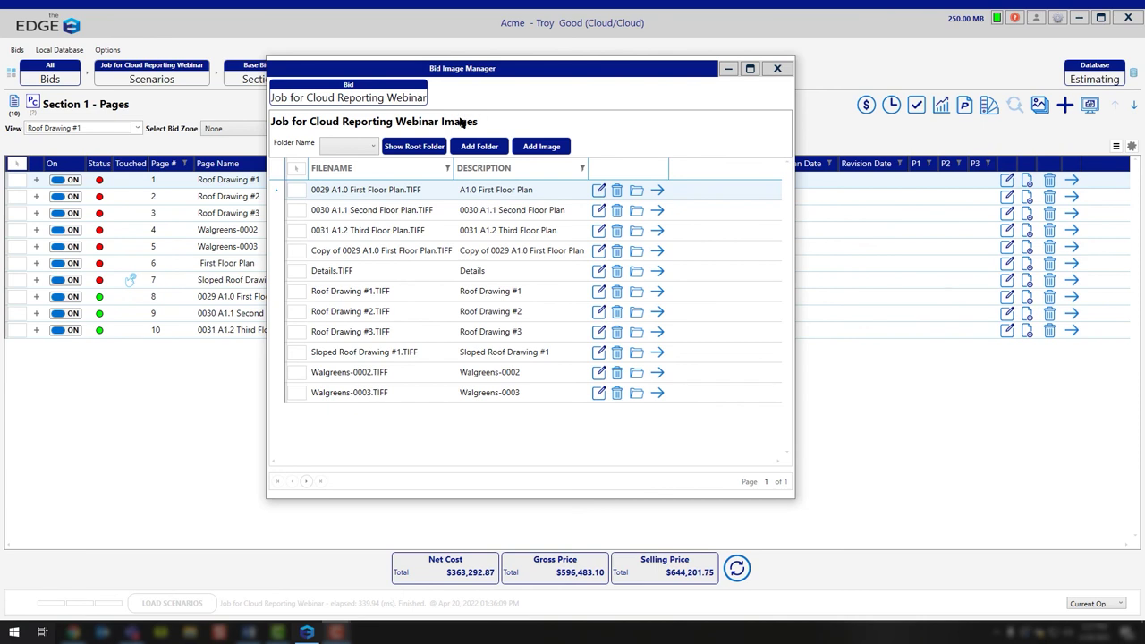
left_click(781, 70)
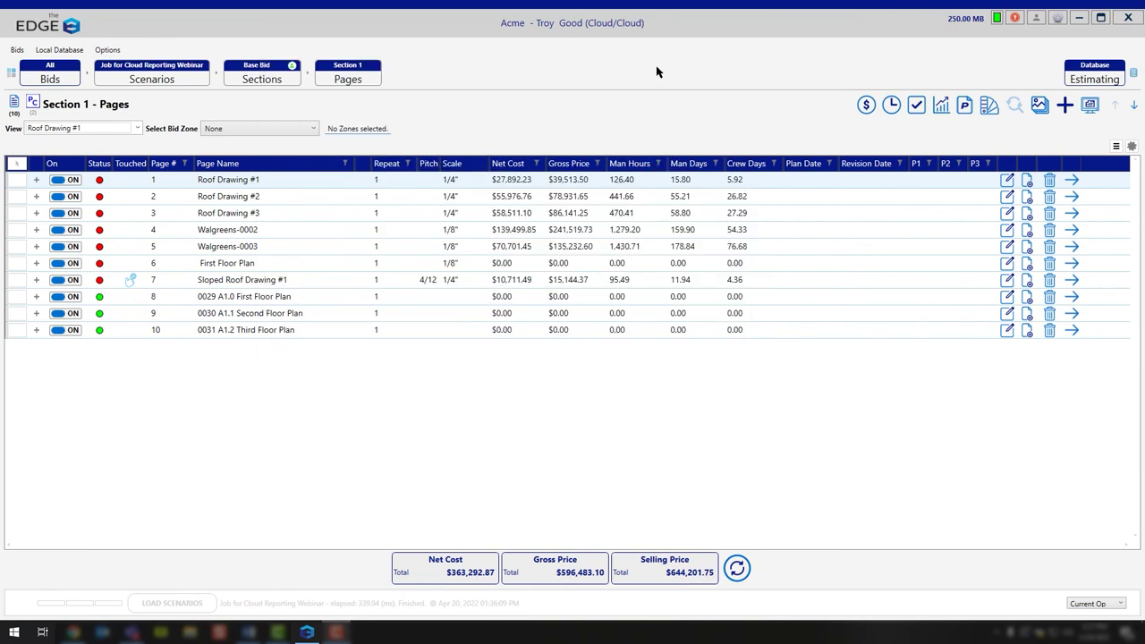